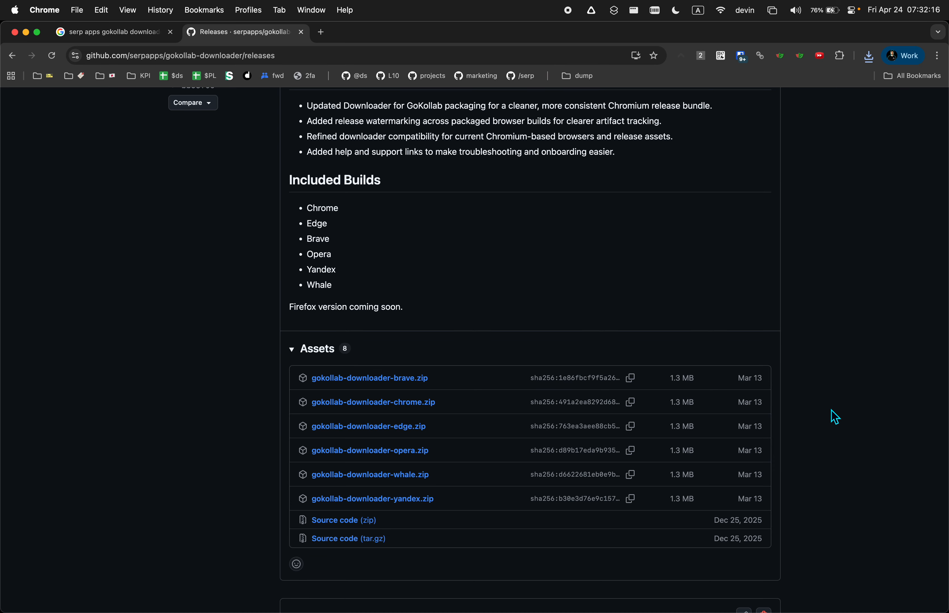
Reveal the desktop holding the downloaded gokollab-downloader-chrome.zip
key("F11")
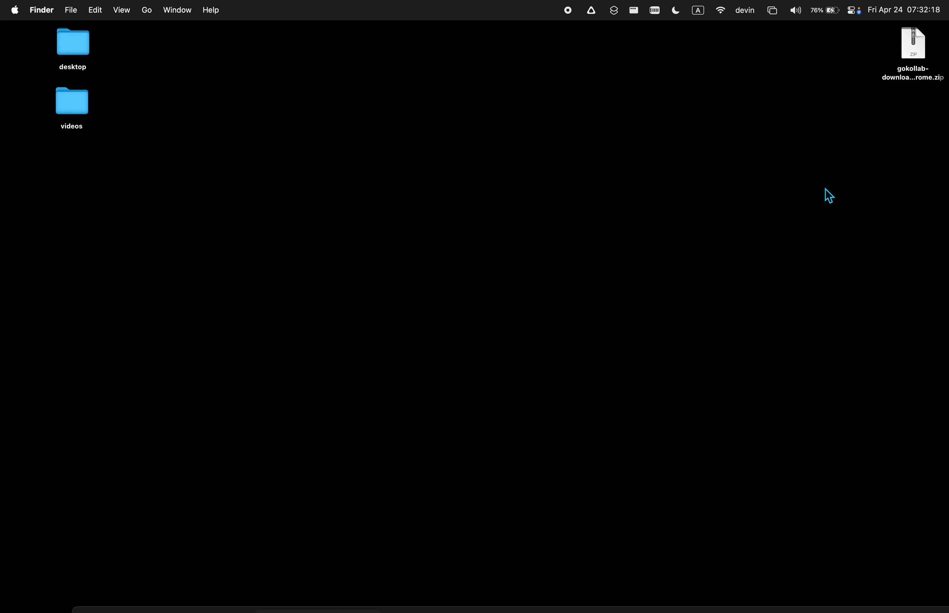
Unzip gokollab-downloader-chrome.zip into a gokollab-downloader folder and close the file listing
left_click(914, 56)
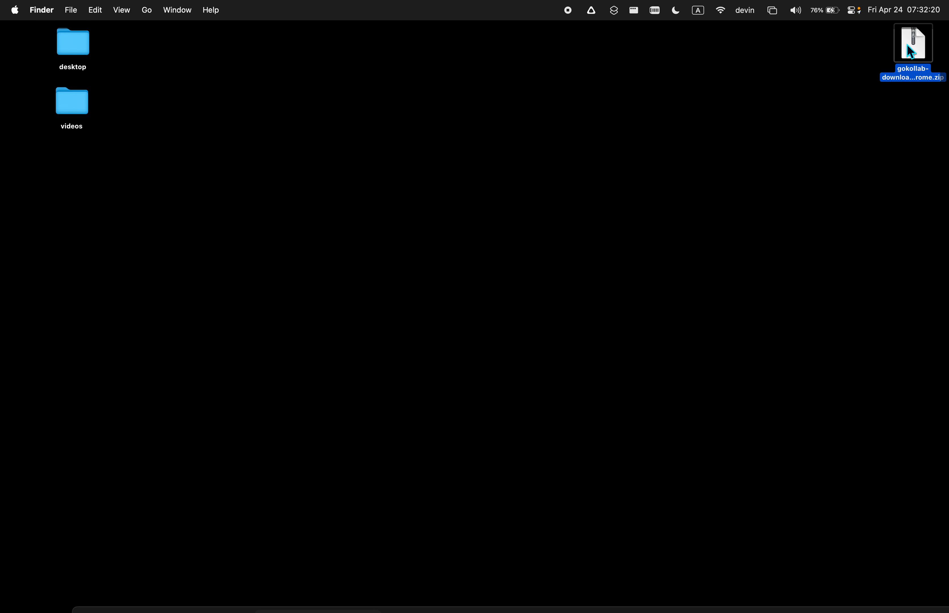
double_click(907, 46)
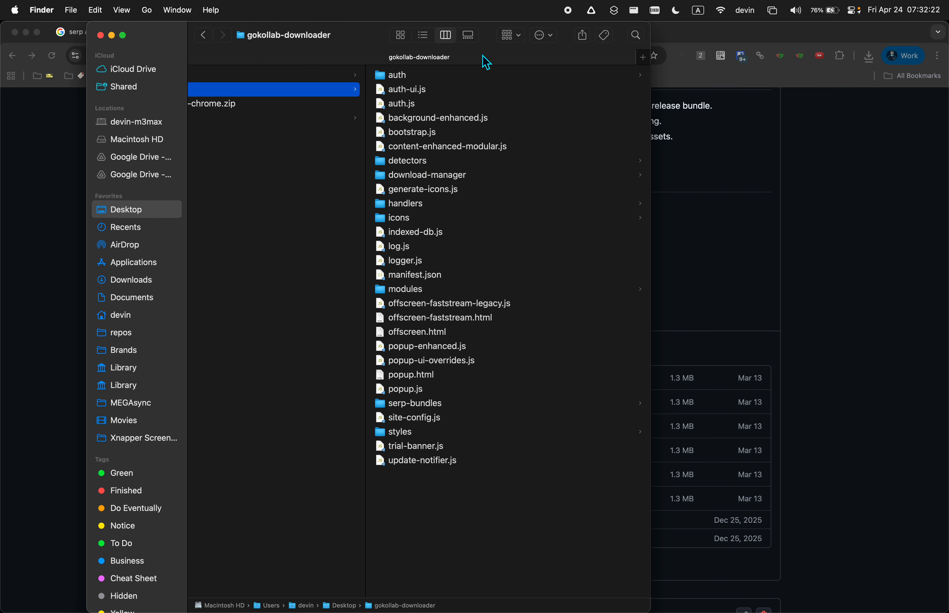
key("super+w")
Check the extracted gokollab-downloader folder on the desktop, then bring Chrome back to the front
key("F11")
left_click_drag(861, 183, 933, 103)
left_click_drag(876, 154, 913, 104)
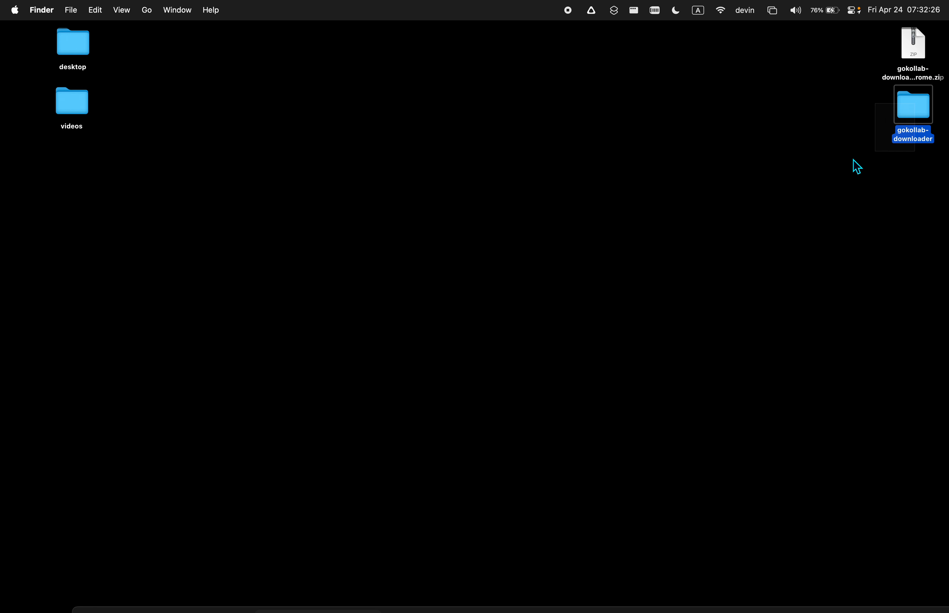
left_click(806, 204)
key("F11")
left_click(824, 225)
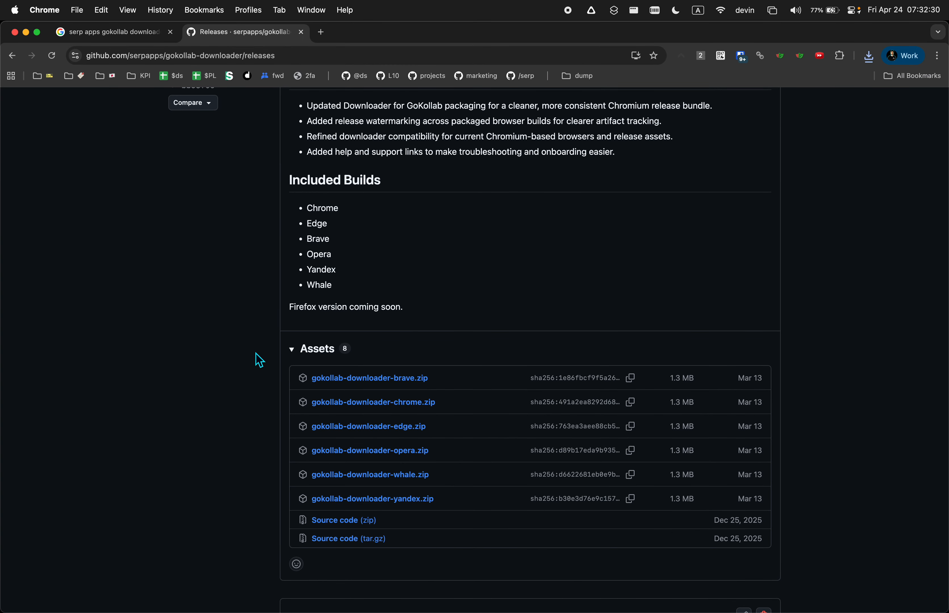
Open chrome://extensions in a new tab
left_click(325, 35)
type("chrome")
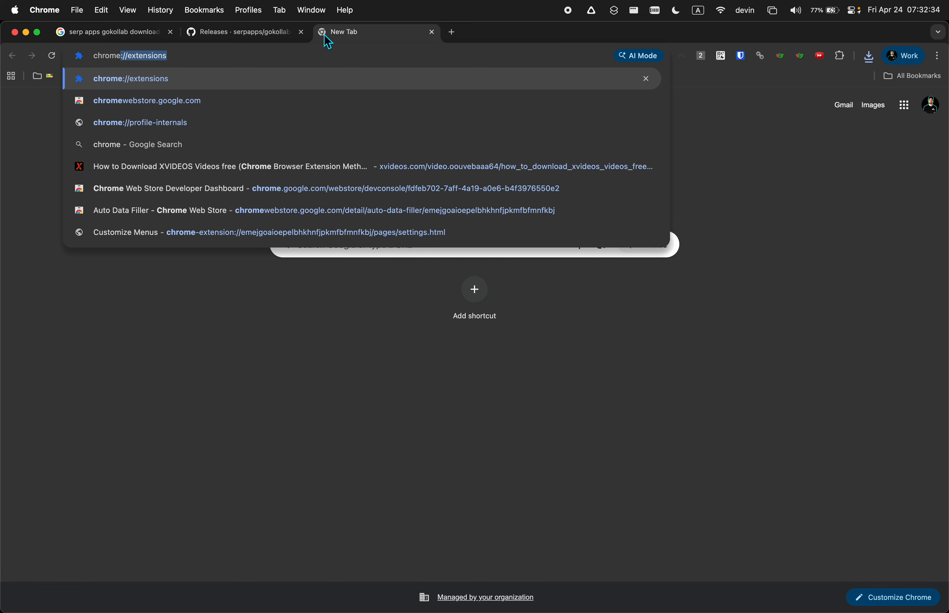
type(":")
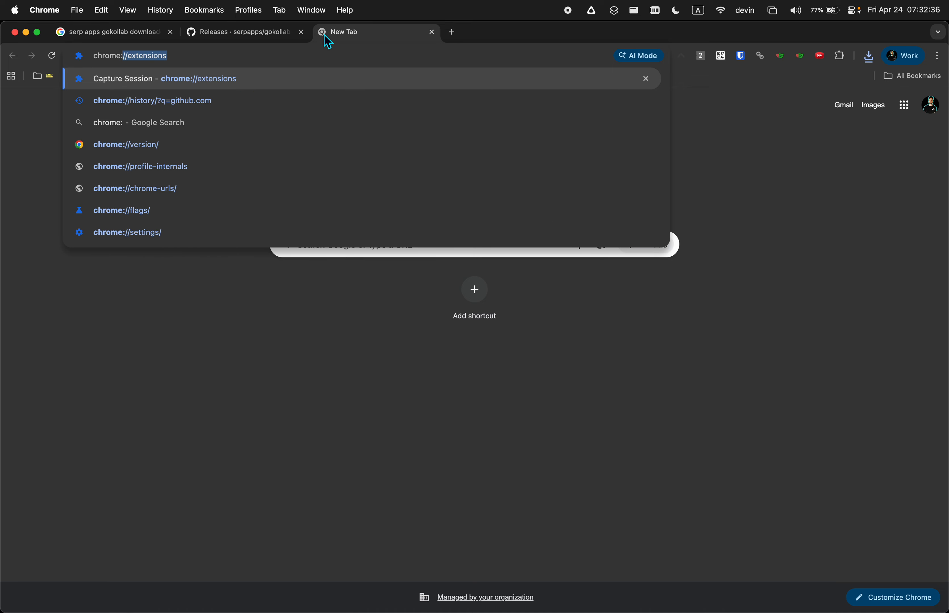
type("//ex")
key("Return")
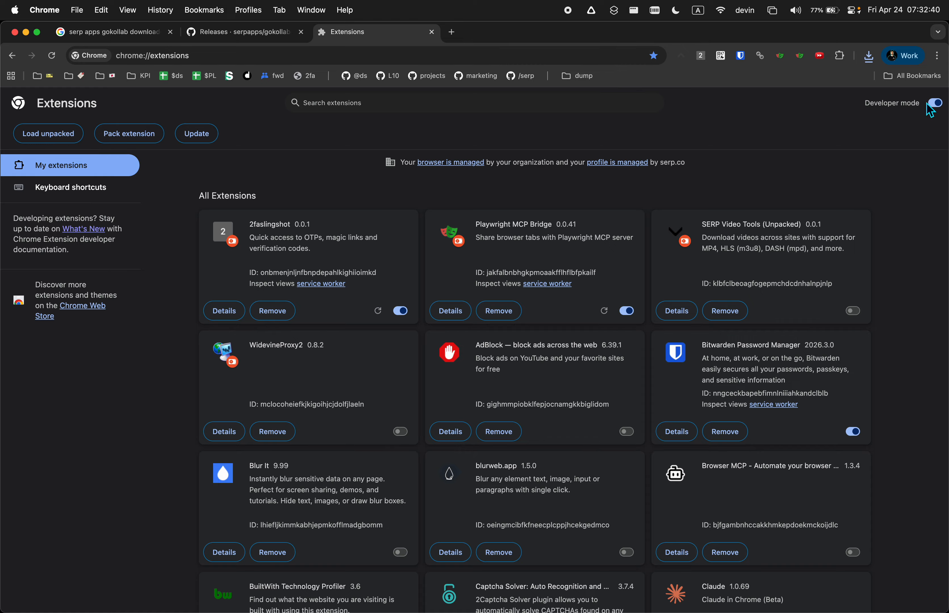
Turn Developer mode on for the extensions page
left_click(935, 105)
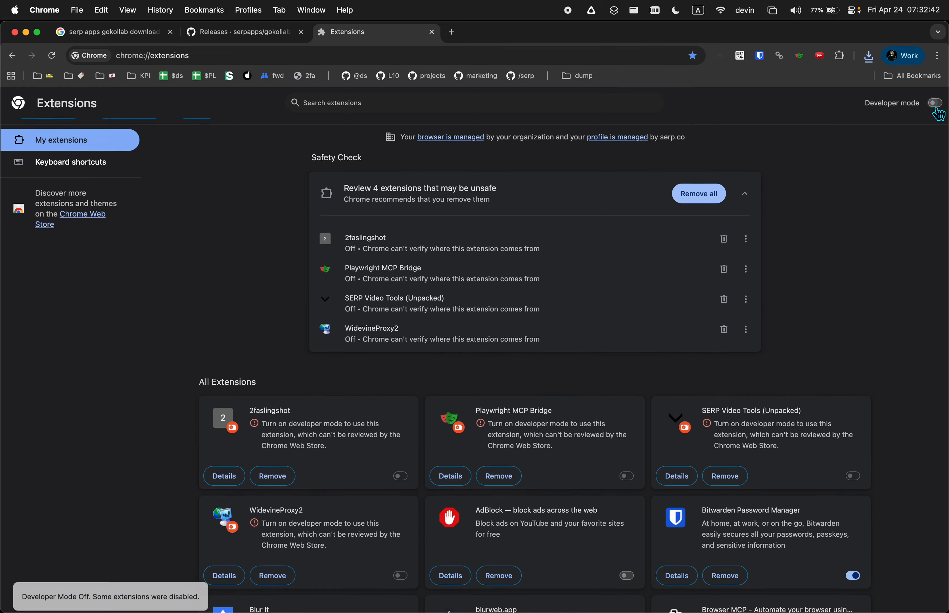
left_click_drag(921, 105, 859, 107)
left_click(860, 108)
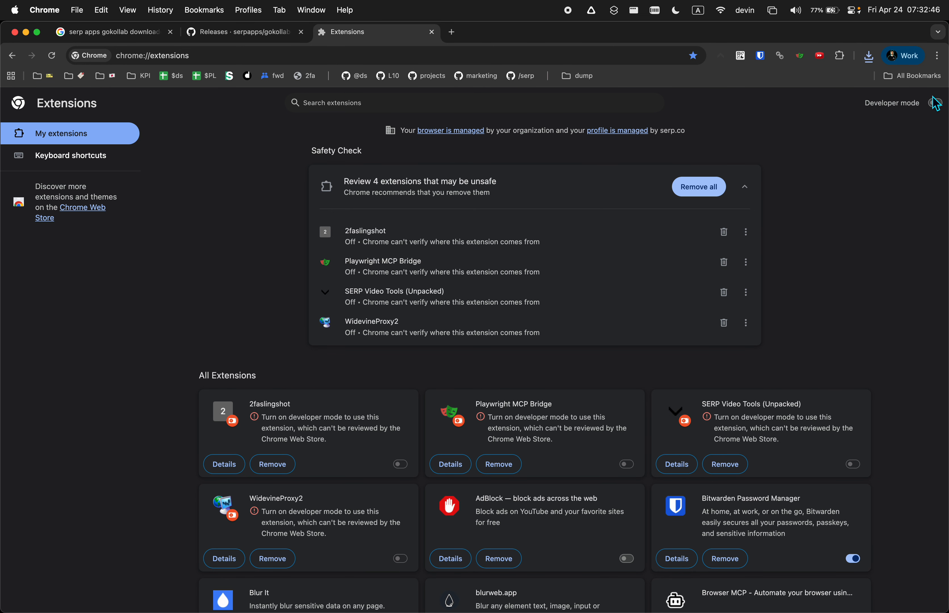
left_click(938, 109)
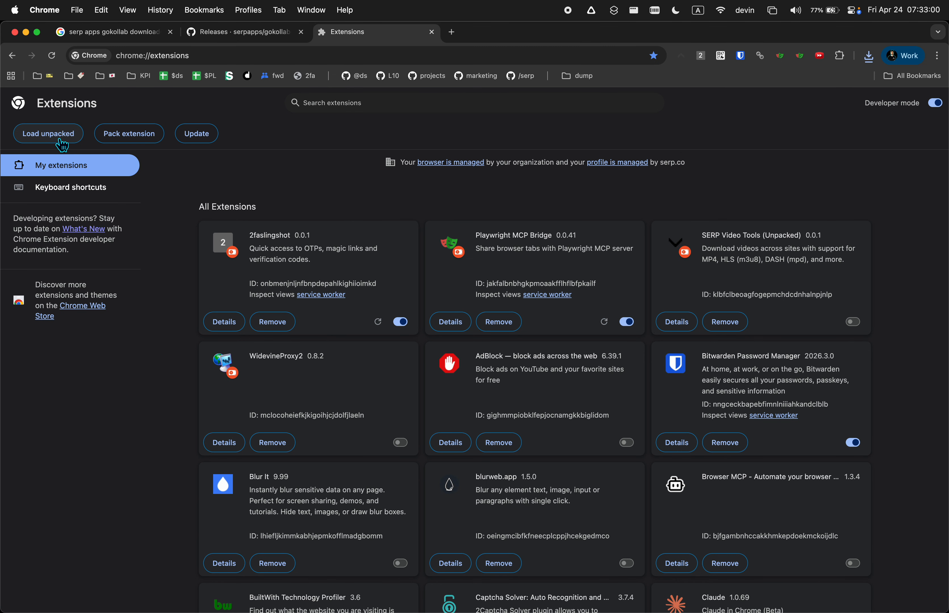
Load the gokollab-downloader folder as an unpacked extension, Downloader for GoKollab
left_click(62, 145)
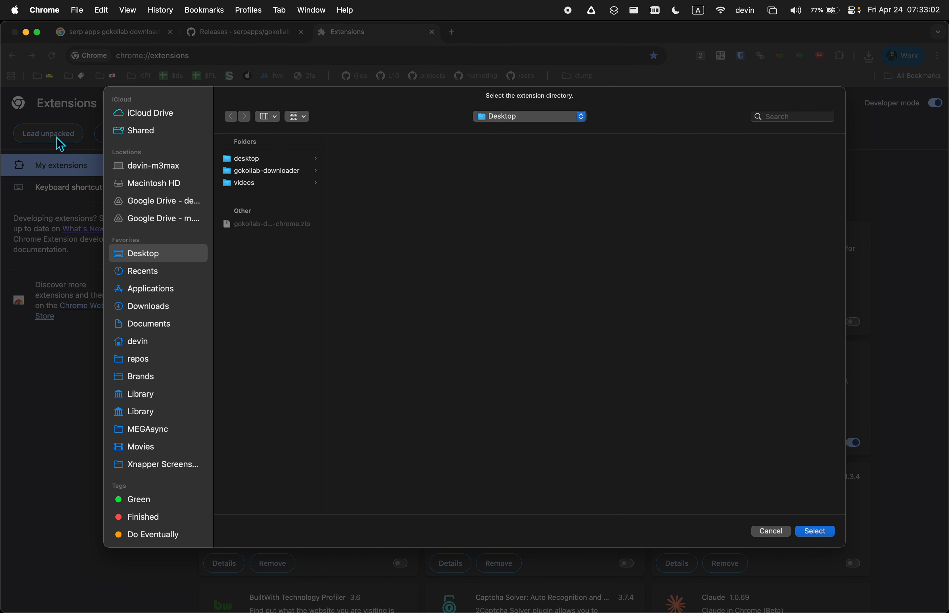
left_click(286, 172)
left_click(816, 533)
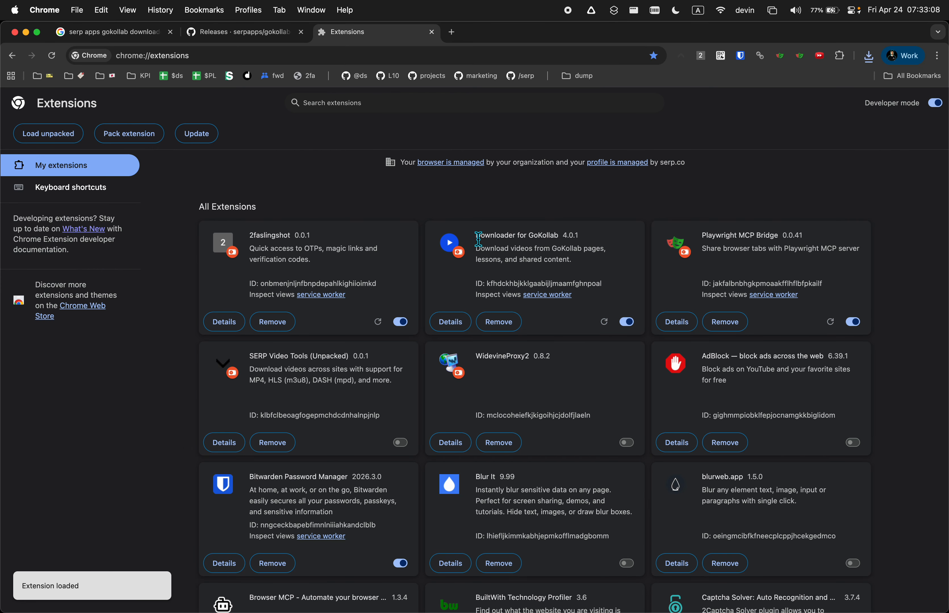
left_click_drag(478, 239, 638, 242)
left_click(607, 201)
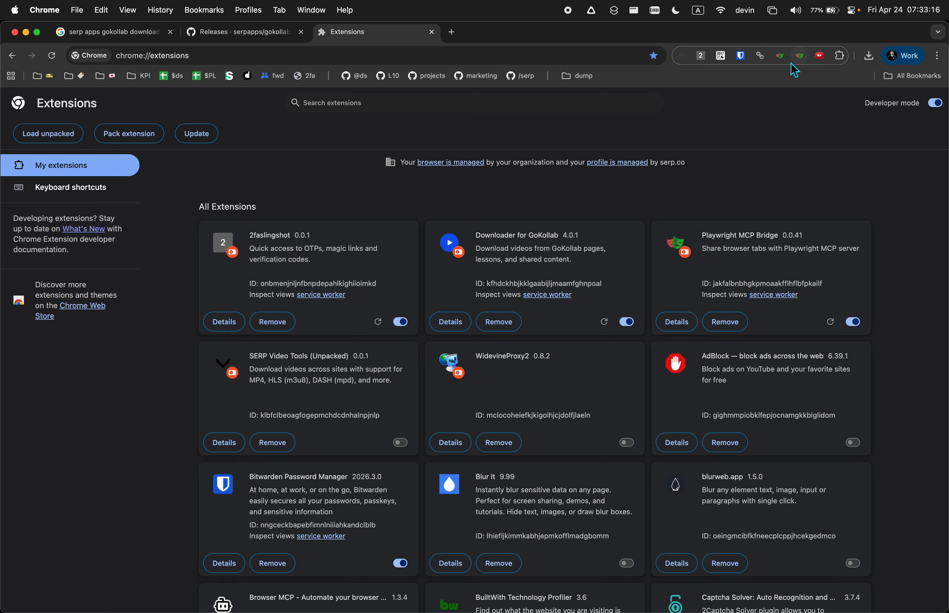
Pin Downloader for GoKollab to the toolbar and move the GoKollab course tab into this window
left_click(843, 64)
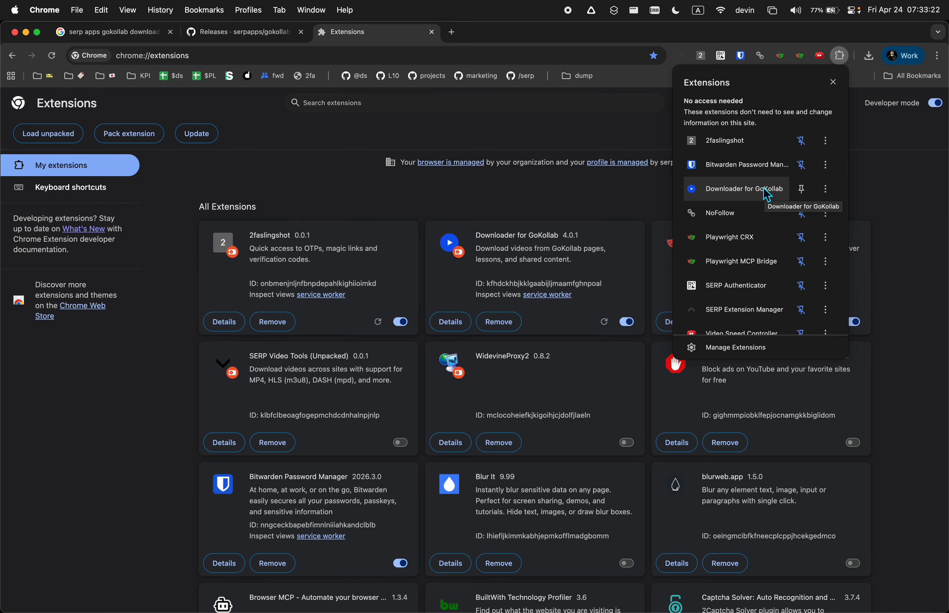
left_click(807, 194)
left_click(895, 178)
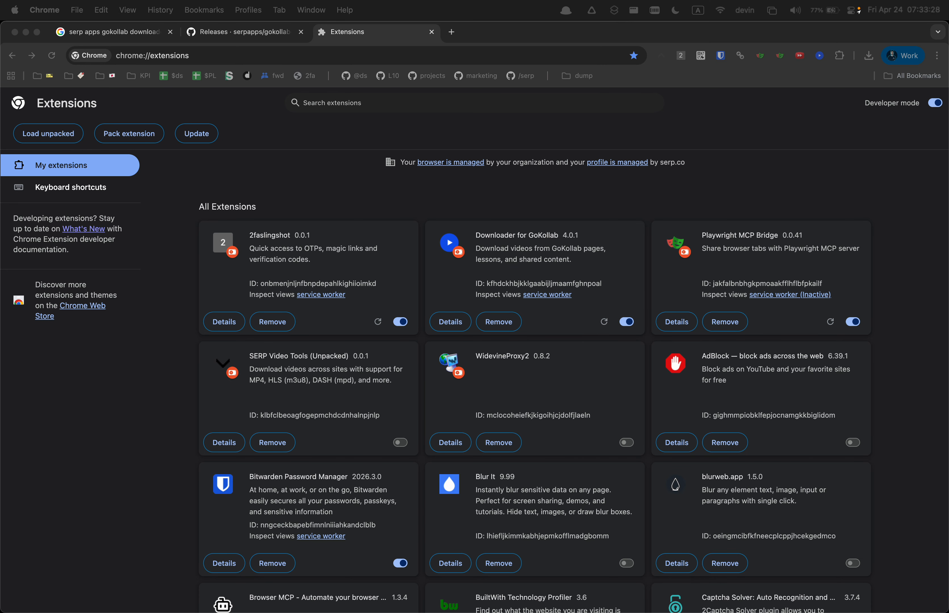
left_click_drag(1, 44, 382, 39)
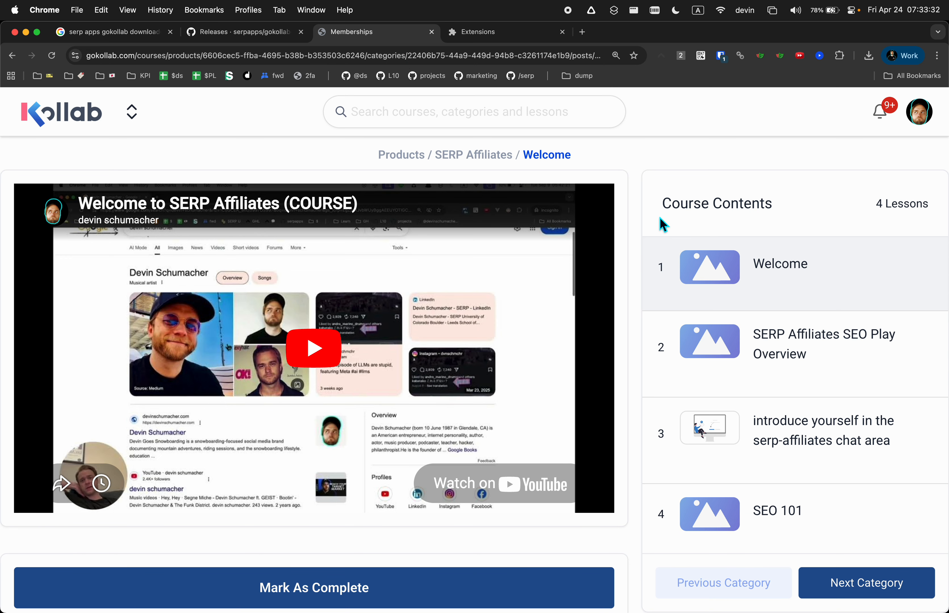
Request a verification code from the downloader popup using the account's e-mail address
key("super+minus")
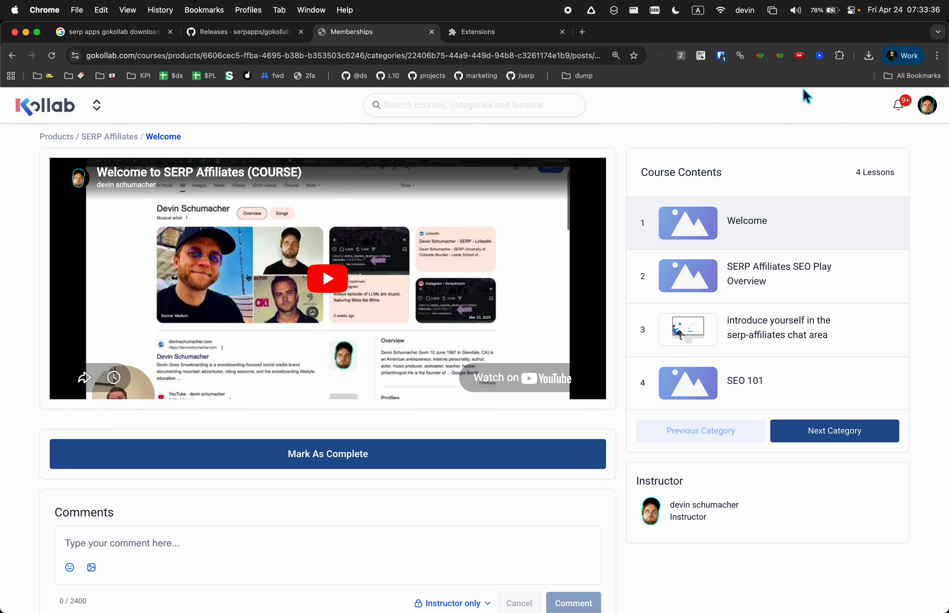
left_click(822, 60)
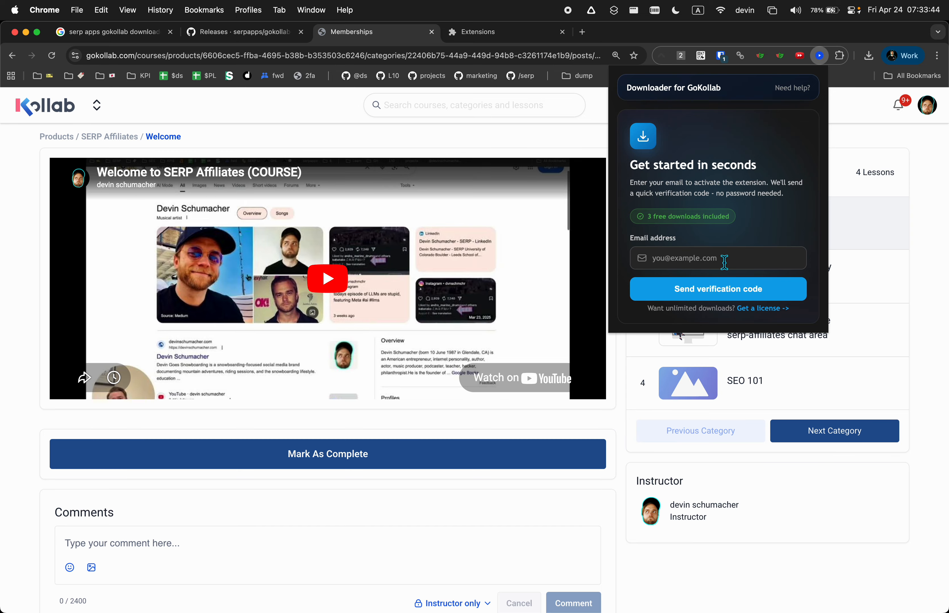
left_click(724, 262)
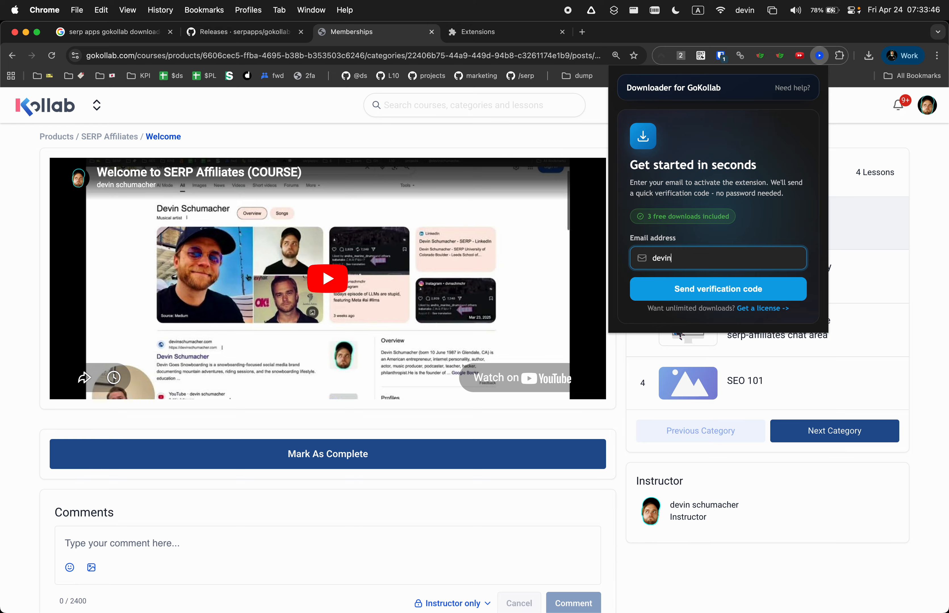
left_click(742, 287)
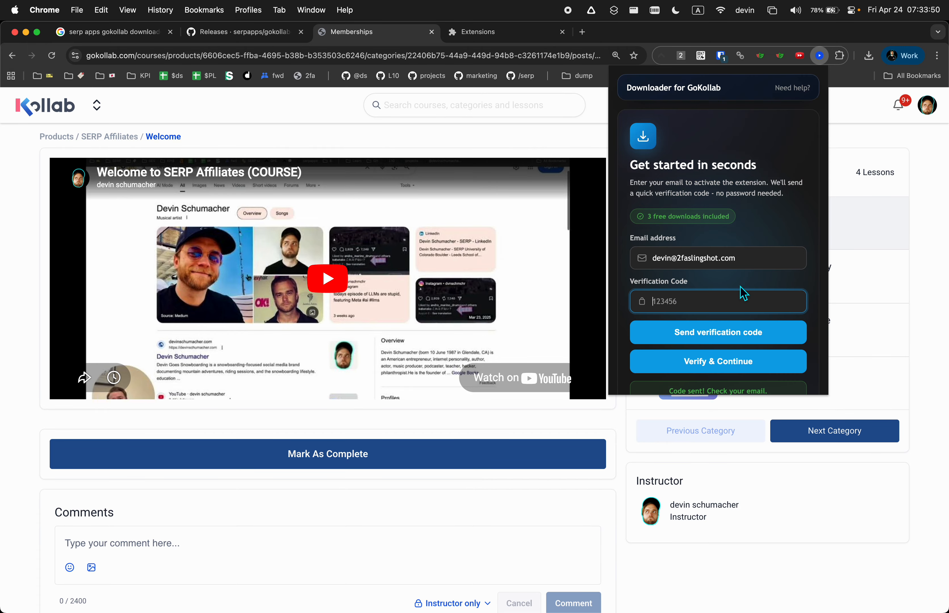
Copy the emailed verification code into the popup and verify to activate the extension
scroll(752, 304, "down", 1)
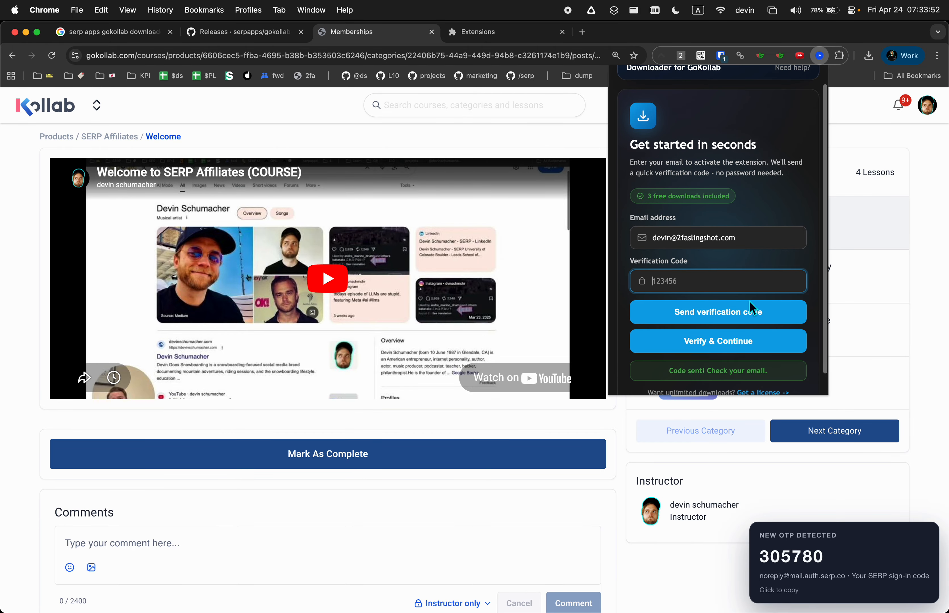
left_click(789, 566)
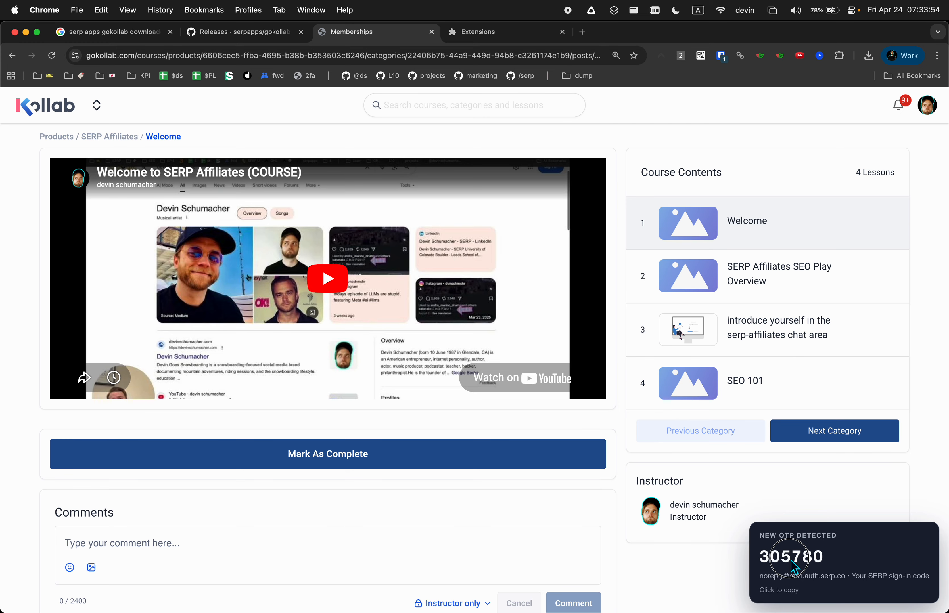
left_click(820, 55)
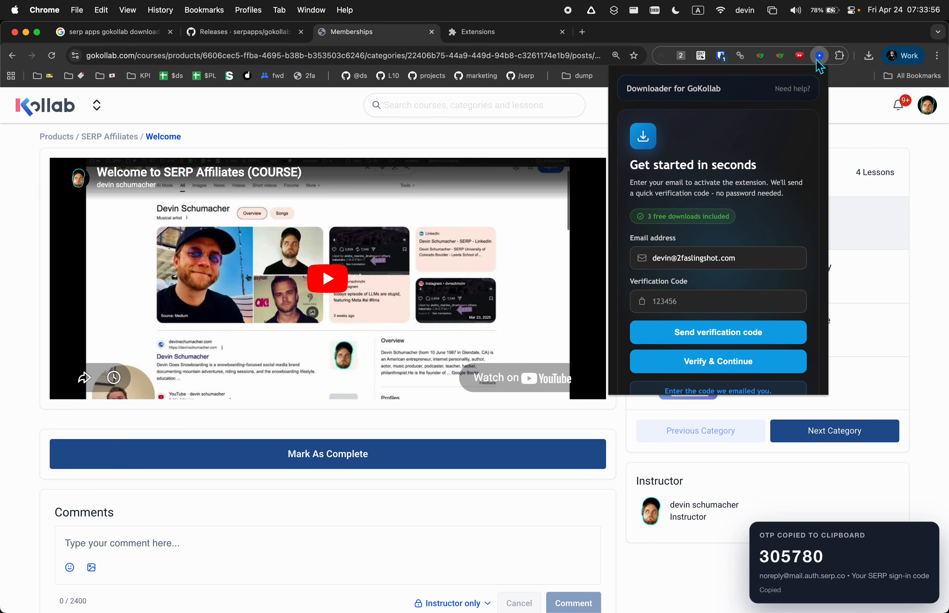
left_click(721, 301)
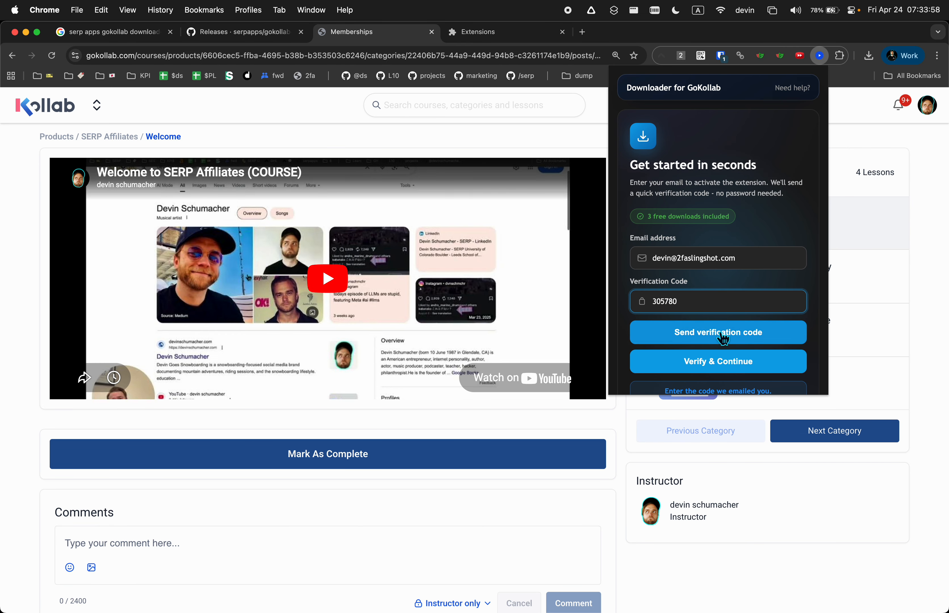
left_click(722, 361)
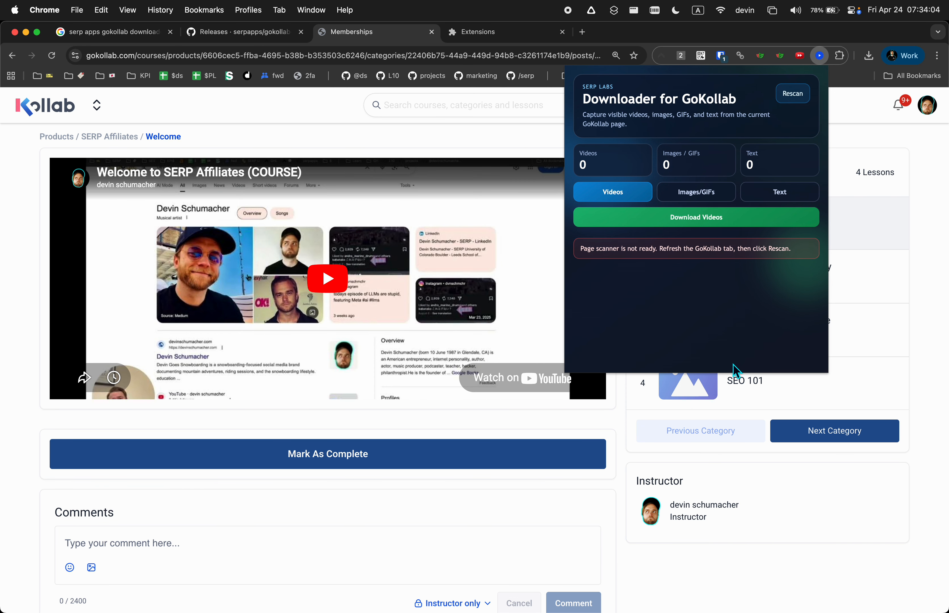
Reload the Welcome lesson and open the downloader panel to see the detected media
left_click(48, 56)
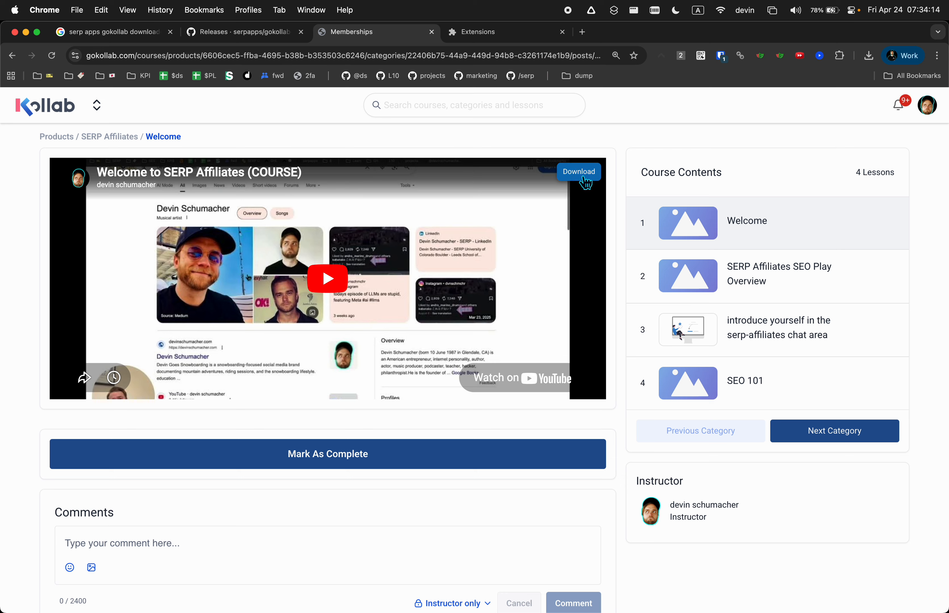
left_click(819, 56)
scroll(656, 279, "down", 2)
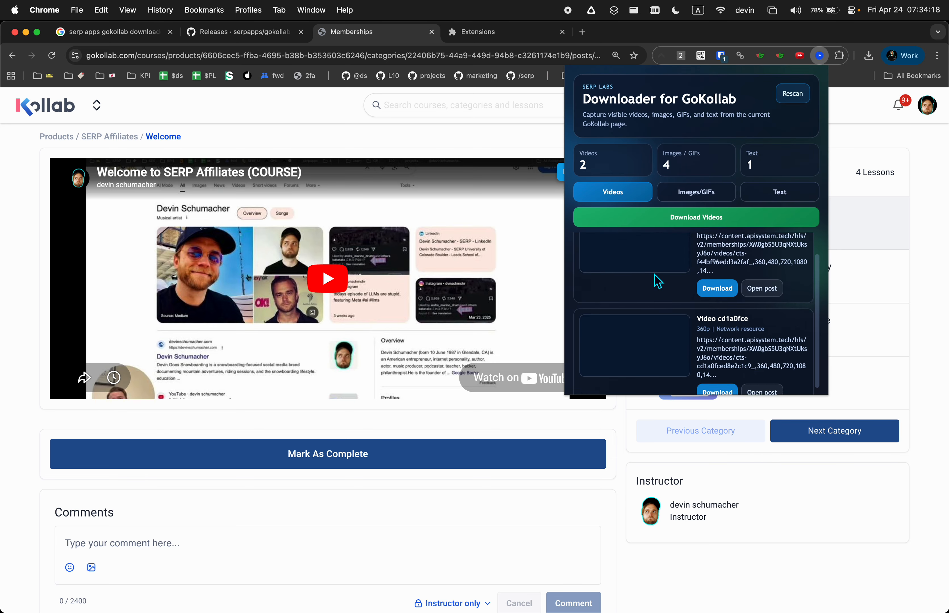
scroll(656, 279, "up", 1)
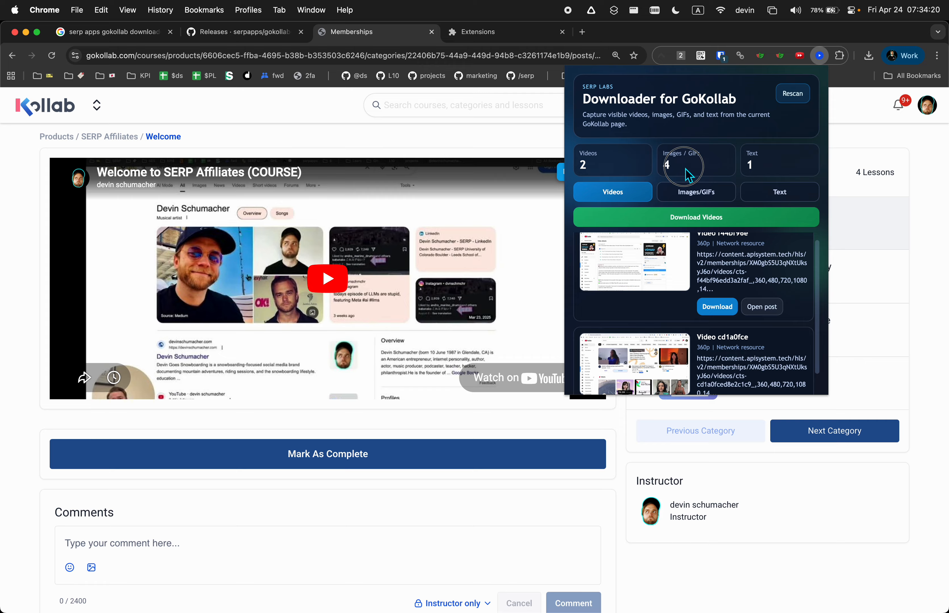
Review the Images/GIFs and Videos lists, then load the 9:22 Welcome lesson video
left_click(696, 192)
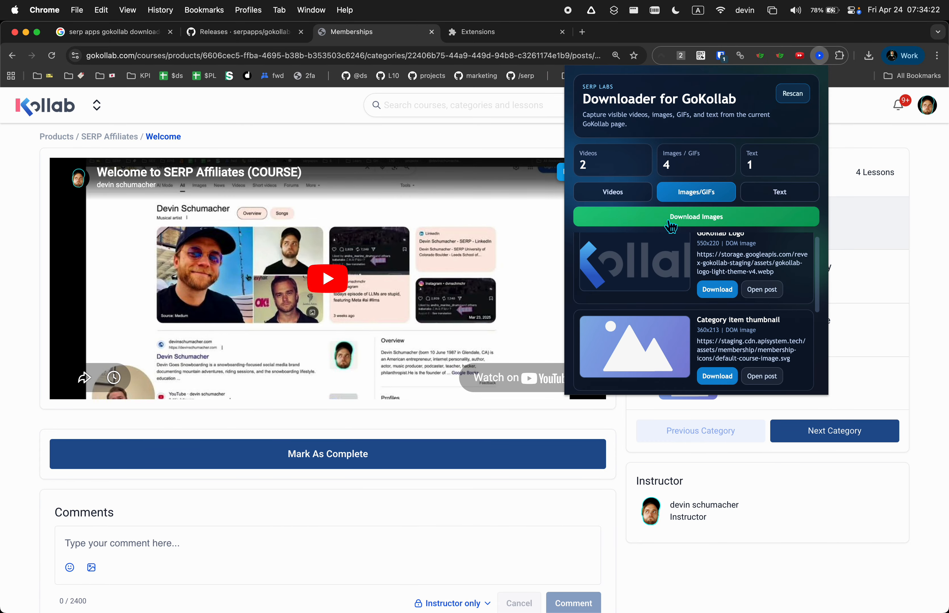
left_click(622, 192)
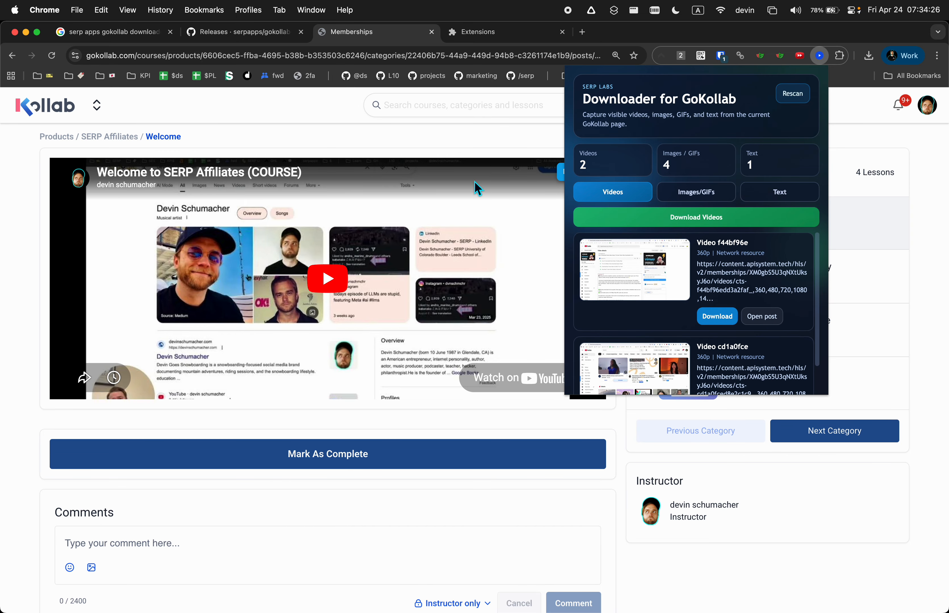
left_click(488, 145)
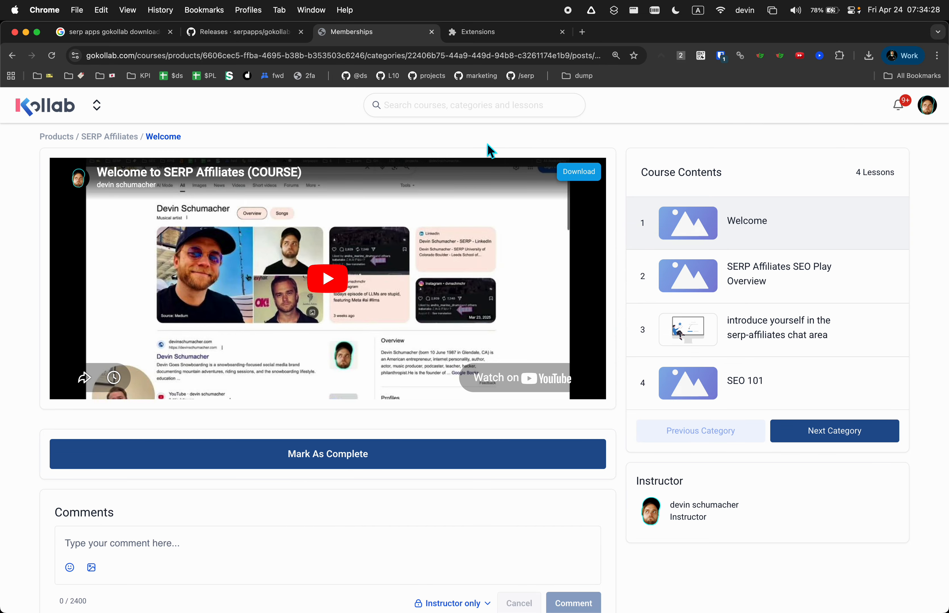
left_click(333, 281)
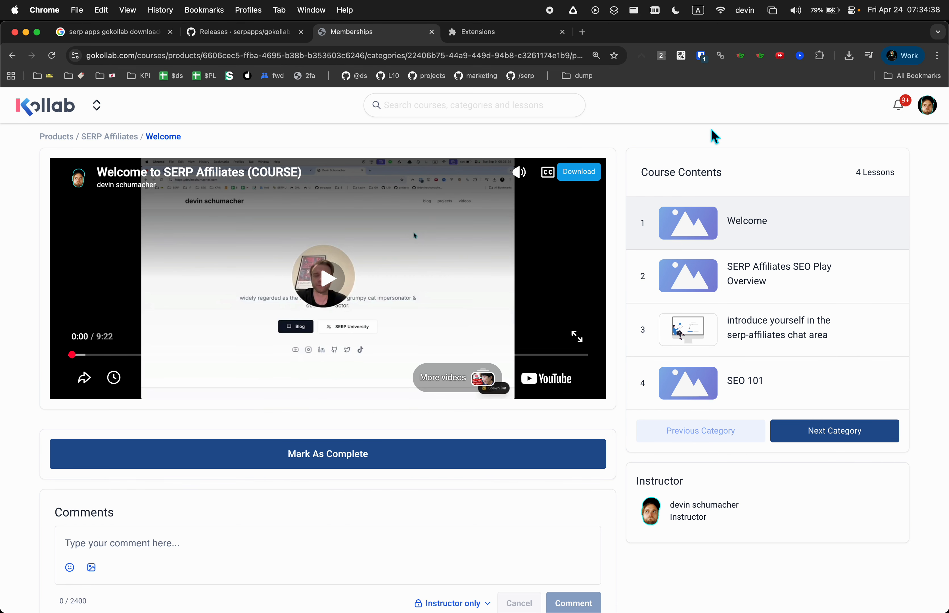
Download the Welcome to SERP Affiliates (COURSE) video to the desktop via the player's Download button
left_click(799, 55)
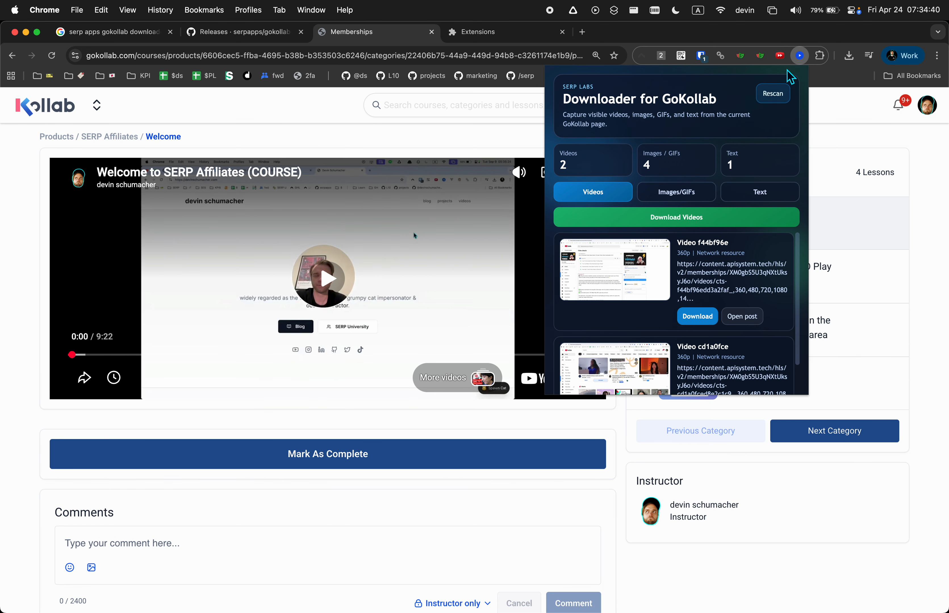
scroll(718, 219, "down", 2)
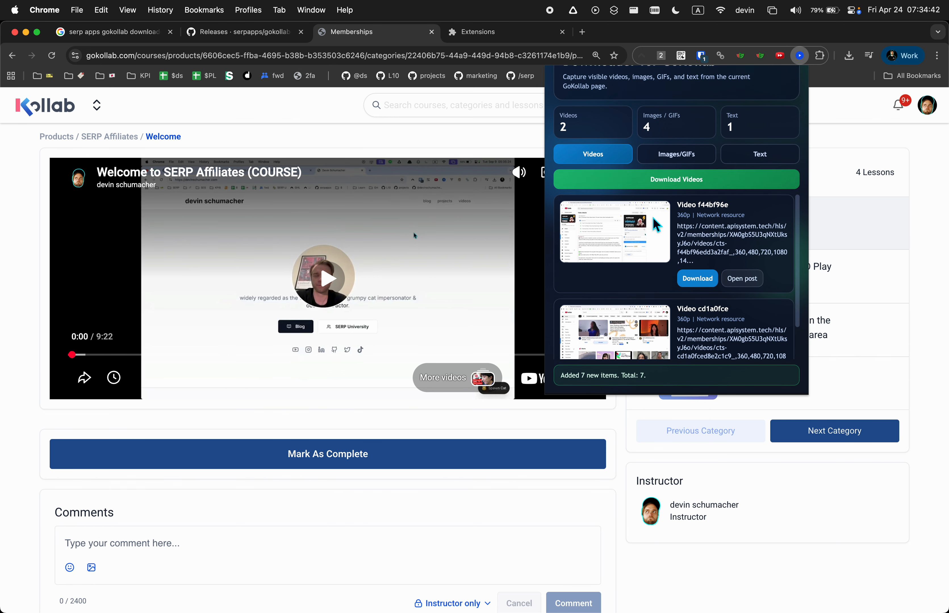
left_click(463, 148)
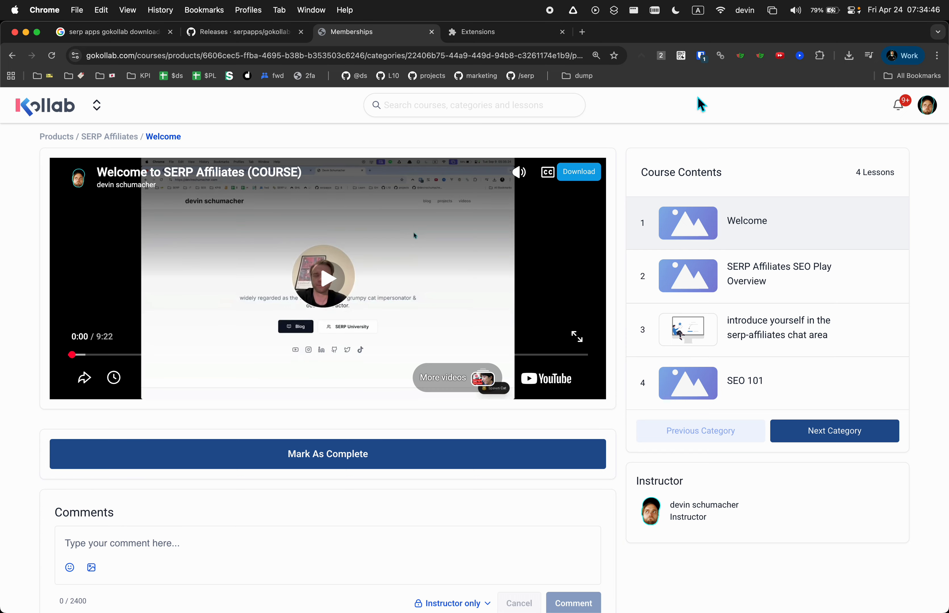
left_click(800, 55)
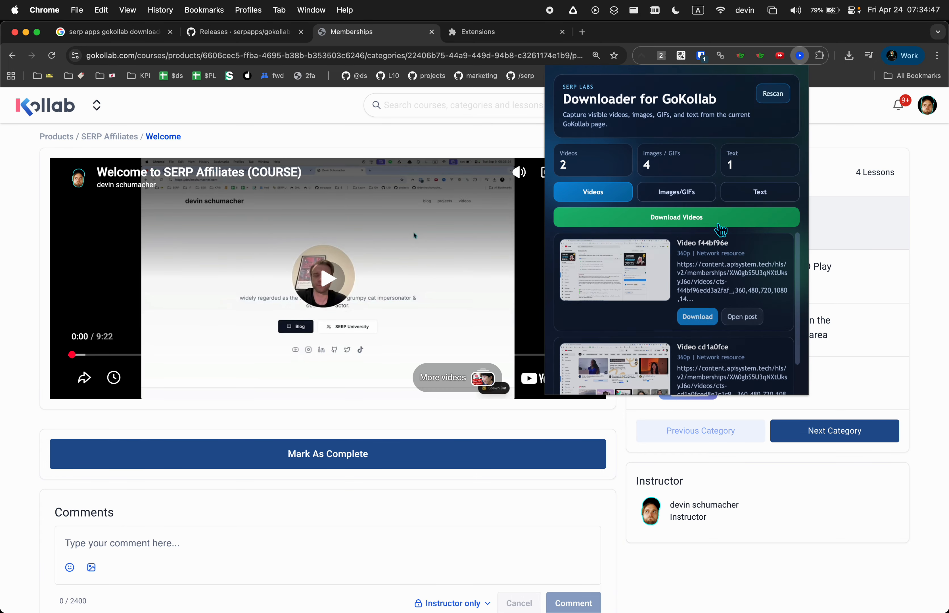
left_click(505, 145)
left_click(579, 173)
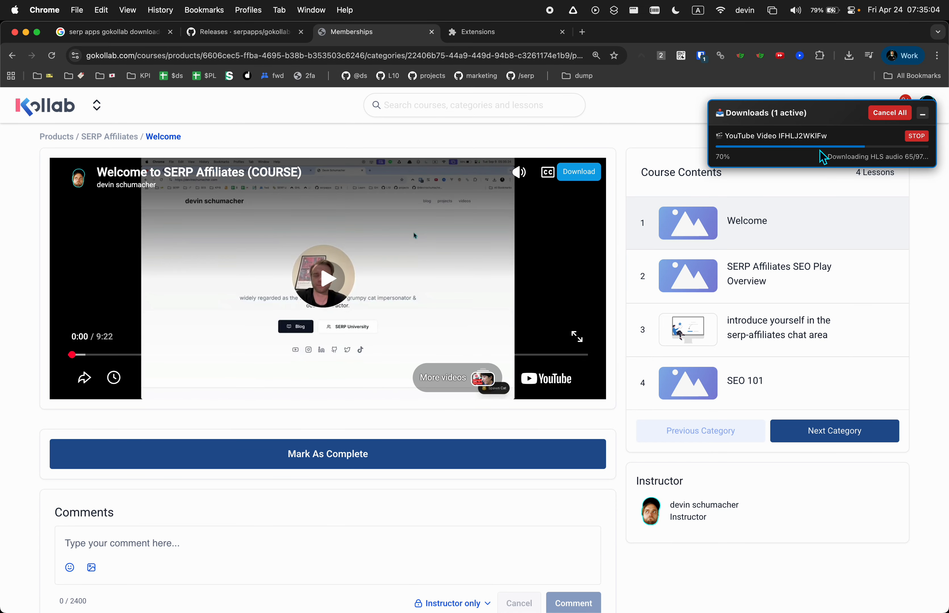
key("F11")
Quick Look Welcome to SERP Affiliates (COURSE).mp4 on the desktop, then return to Chrome
left_click(860, 154)
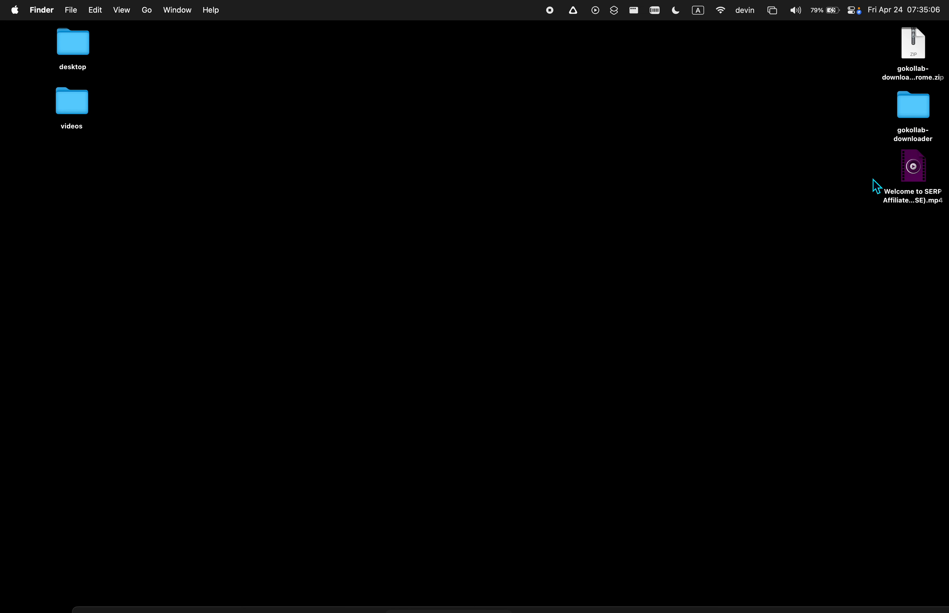
left_click(889, 203)
key("space")
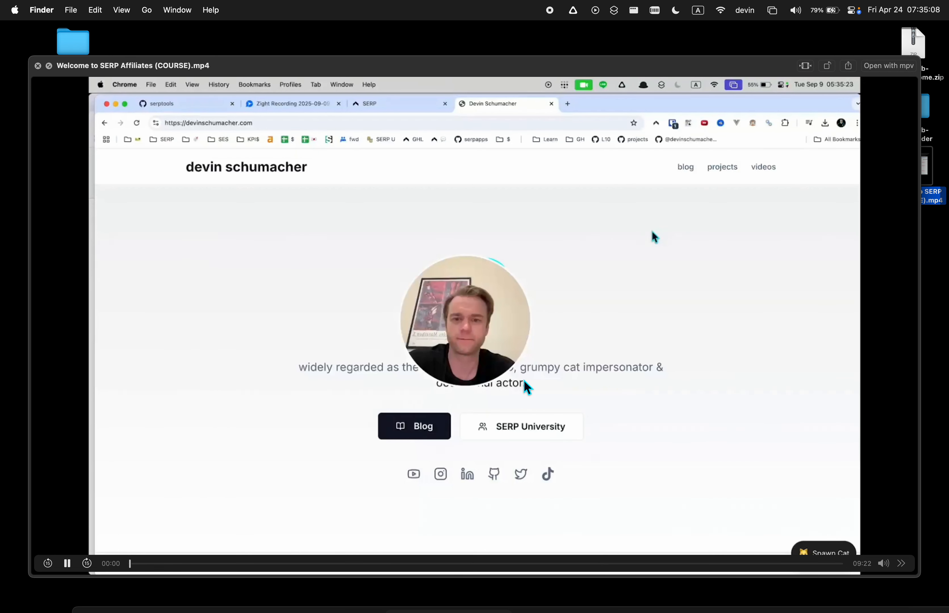
key("space")
key("F11")
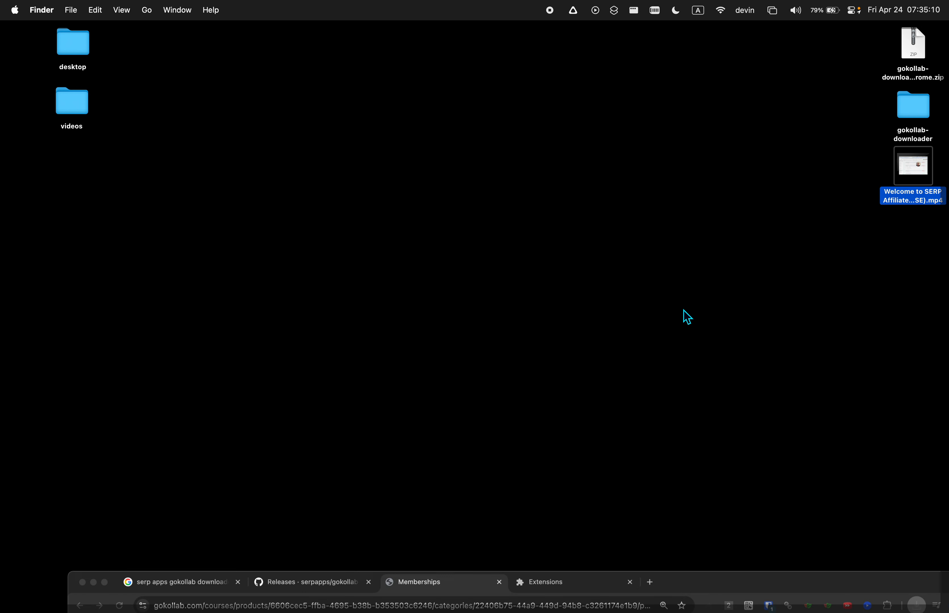
left_click(646, 144)
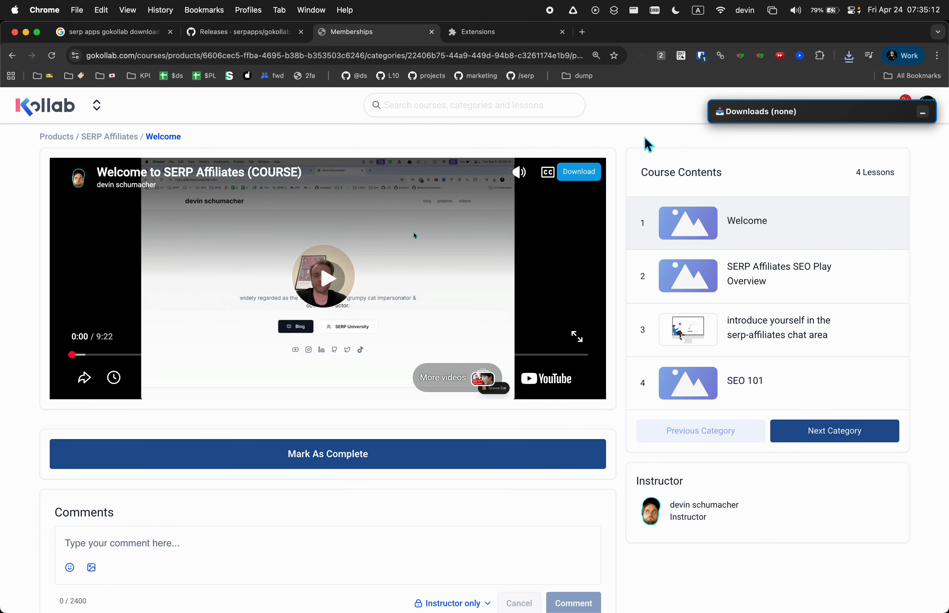